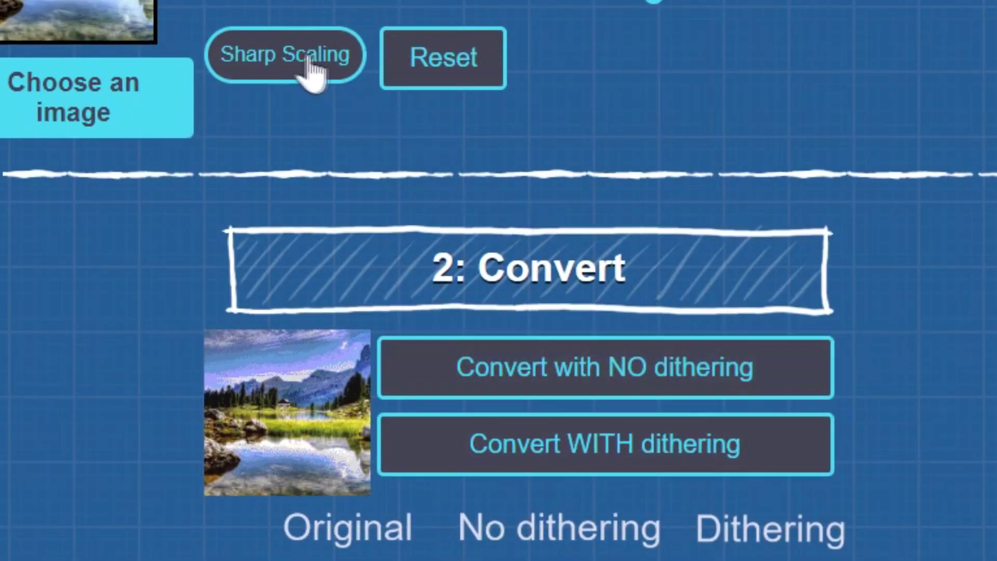
# Step: Compare the conversion with no dithering of the landscape image with Sharp Scaling switched on and off
pyautogui.click(307, 71)
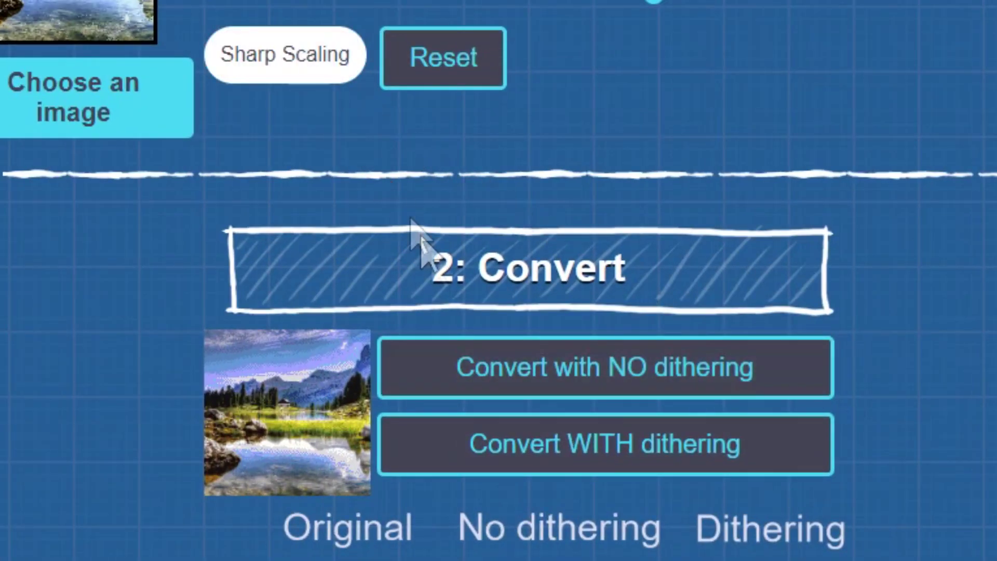
pyautogui.click(488, 364)
pyautogui.click(328, 65)
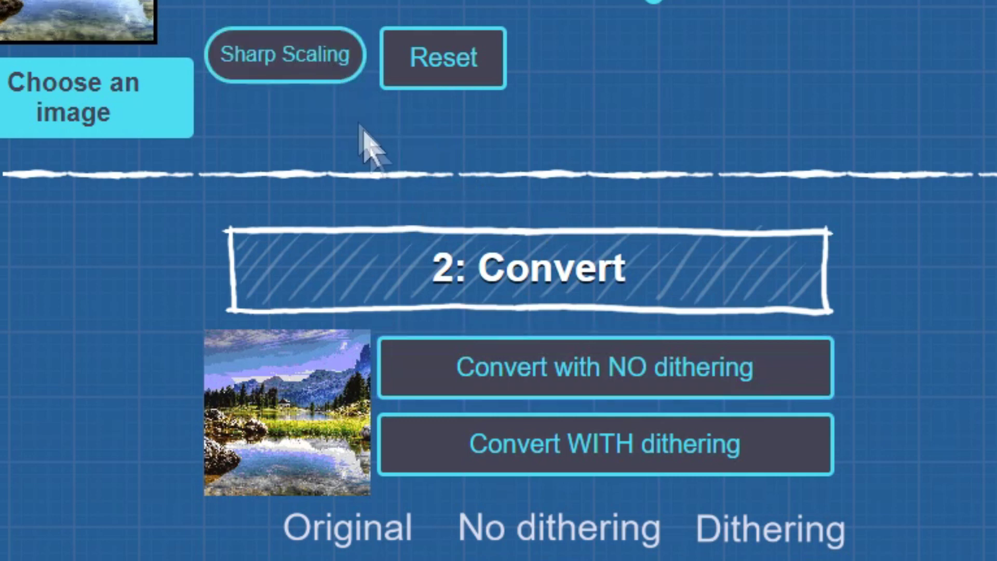
pyautogui.click(475, 353)
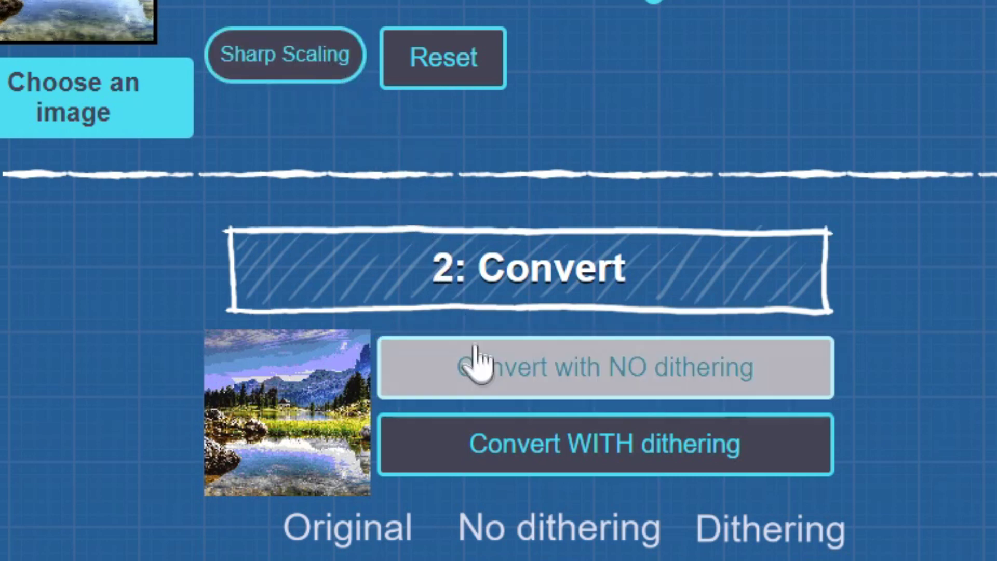
pyautogui.click(304, 76)
pyautogui.click(461, 364)
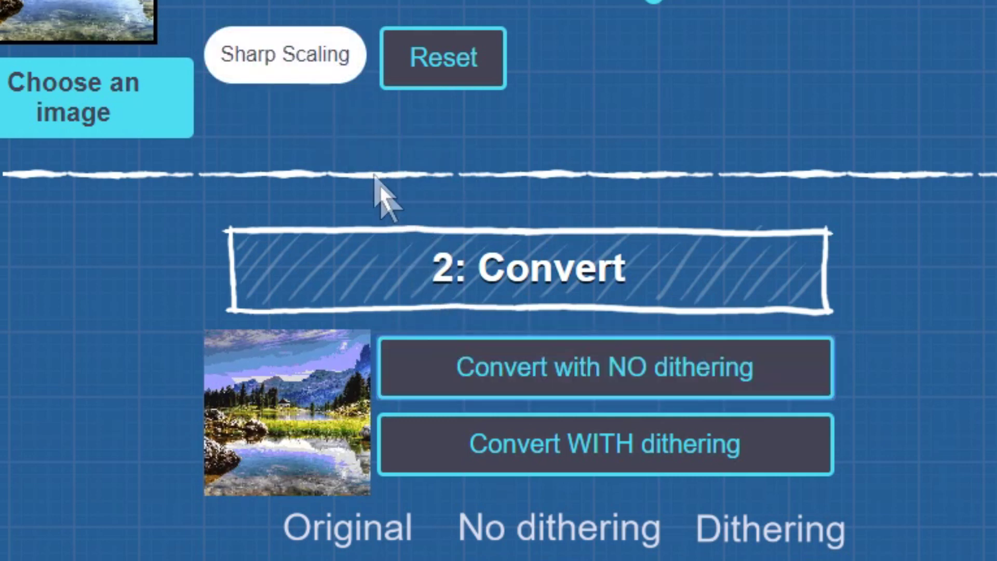
pyautogui.click(326, 78)
pyautogui.click(487, 360)
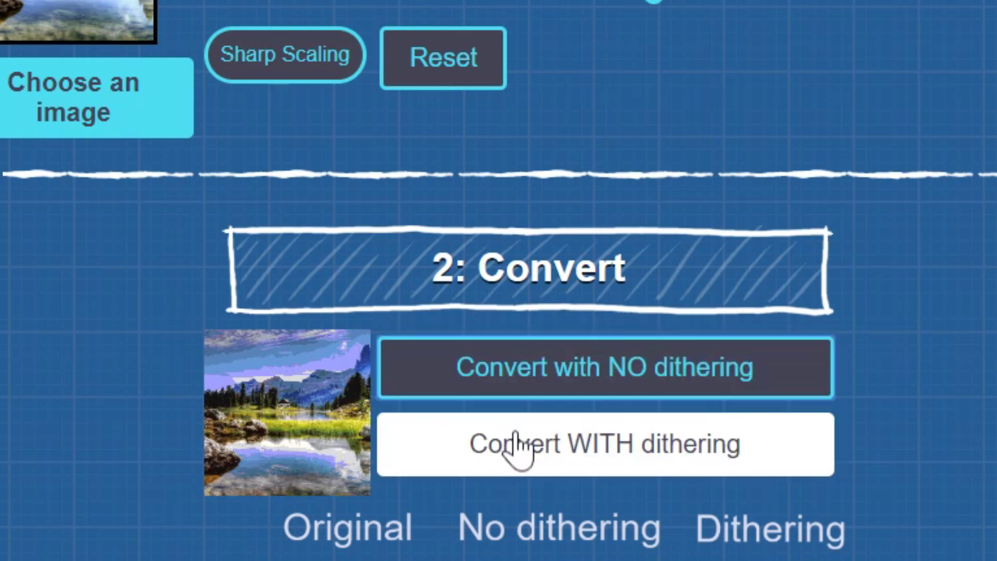
# Step: Convert the landscape image with dithering and save the converted picture as an image file
pyautogui.click(512, 444)
pyautogui.rightClick(275, 400)
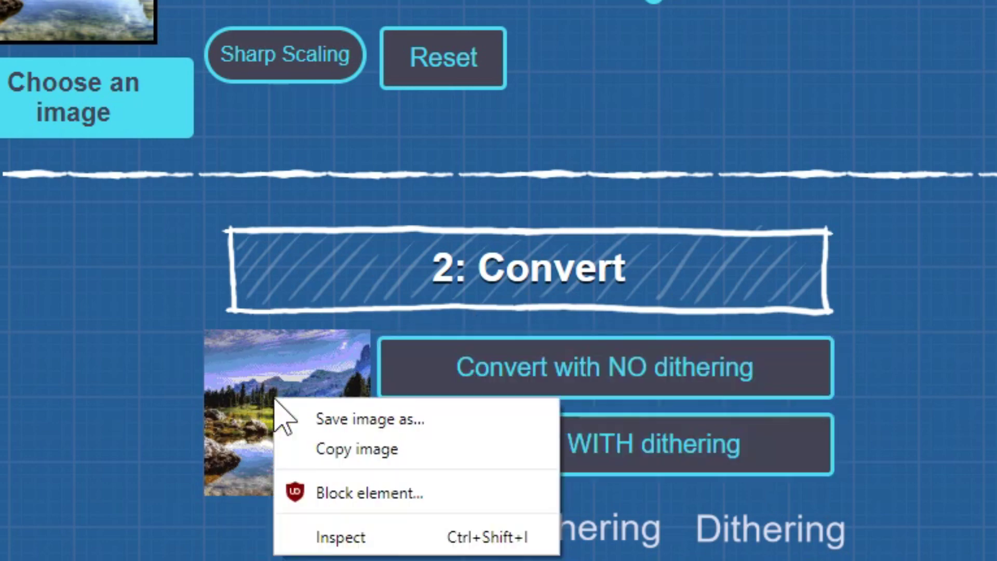
pyautogui.click(310, 421)
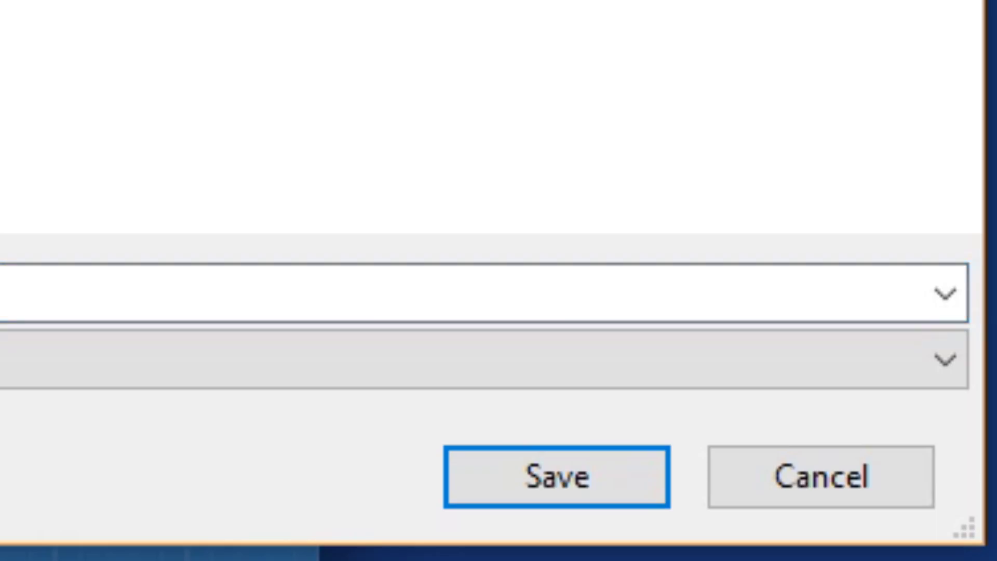
pyautogui.click(574, 471)
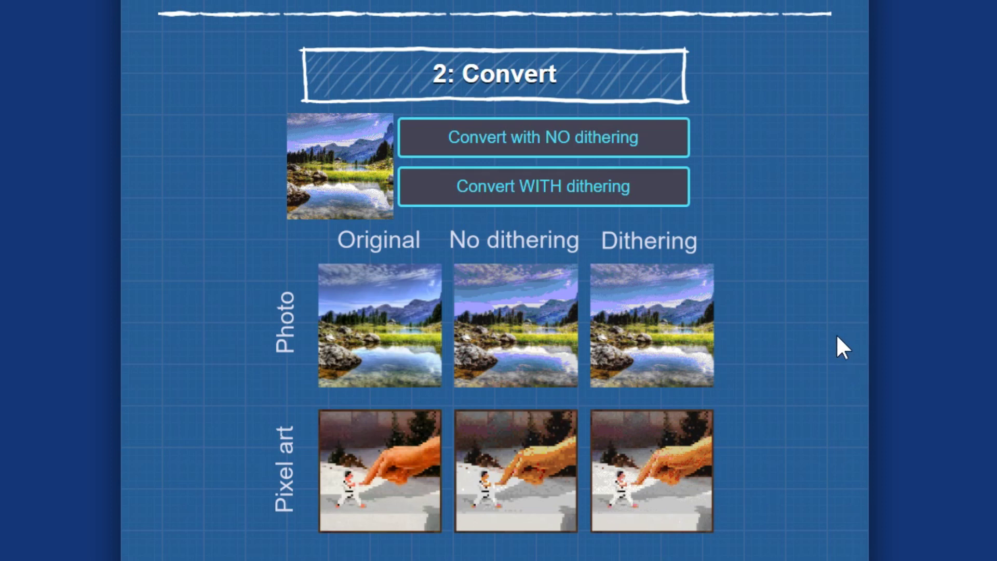
# Step: In the Block Selector, choose Slime block for GRASS and Sandstone stairs for SAND
pyautogui.scroll(-6, 836, 337)
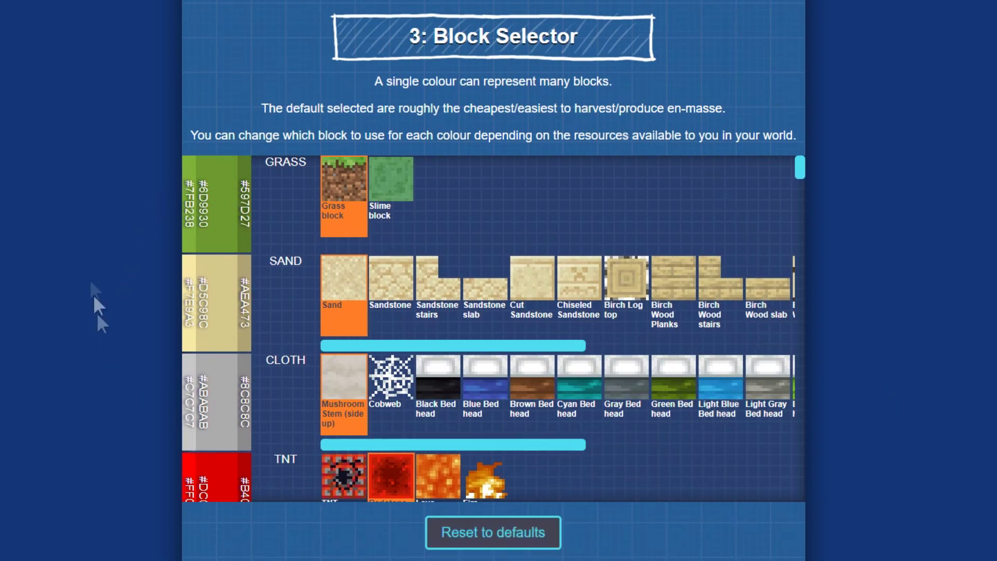
pyautogui.click(410, 209)
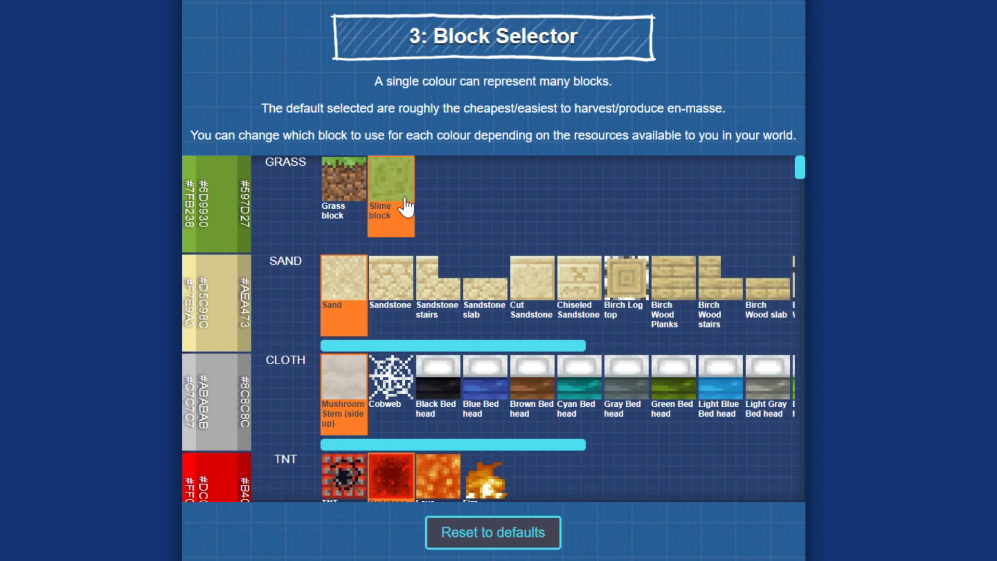
pyautogui.click(424, 274)
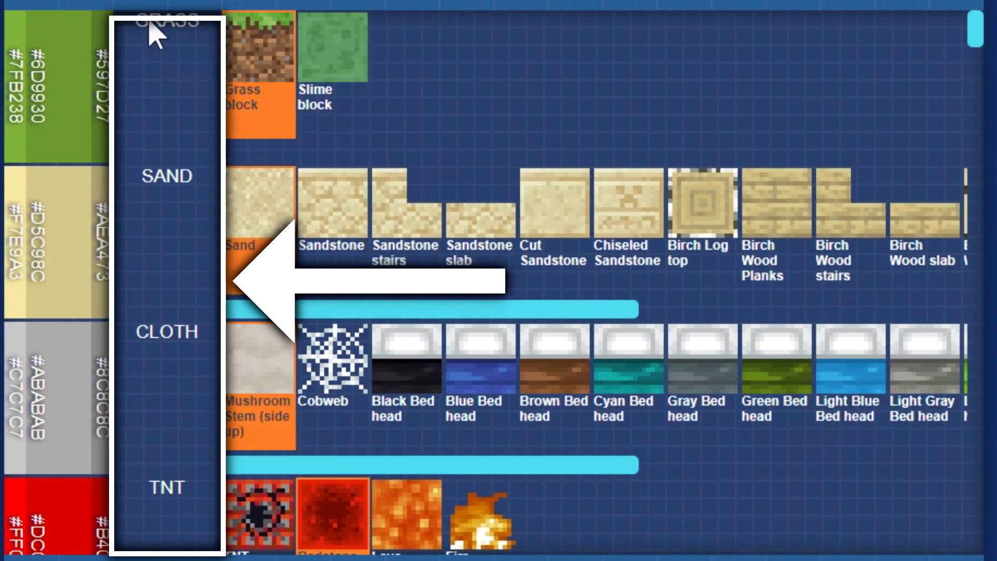
# Step: Try Slime block for GRASS, Sandstone stairs for SAND, Blue Bed head for CLOTH and Lava for TNT
pyautogui.scroll(-6, 193, 77)
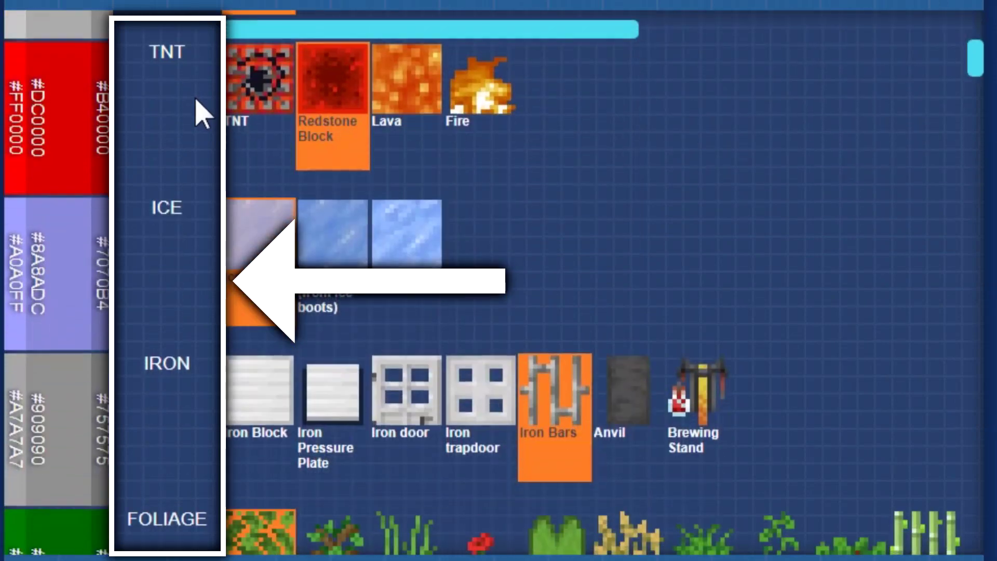
pyautogui.scroll(2, 197, 99)
pyautogui.scroll(5, 200, 111)
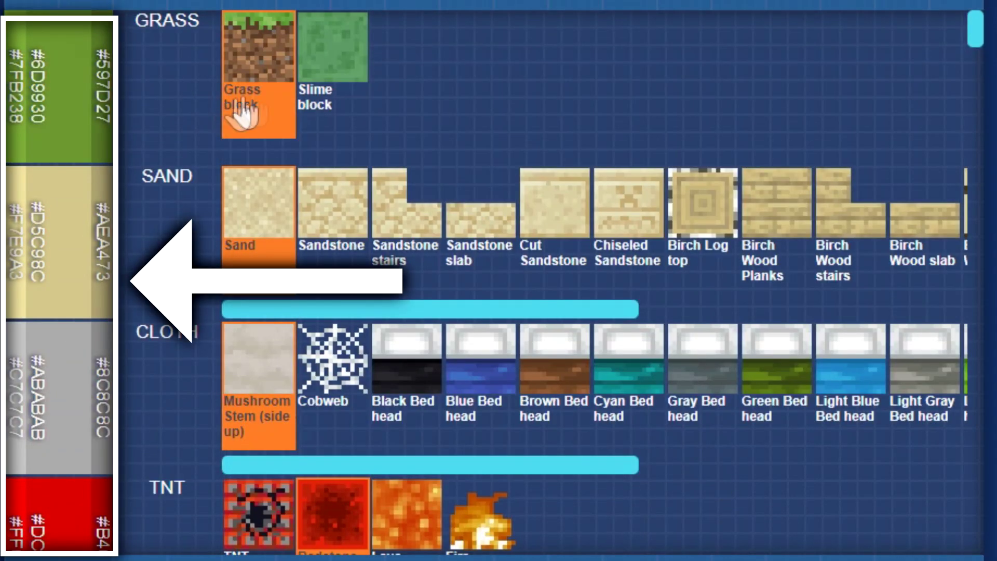
pyautogui.click(330, 94)
pyautogui.click(400, 213)
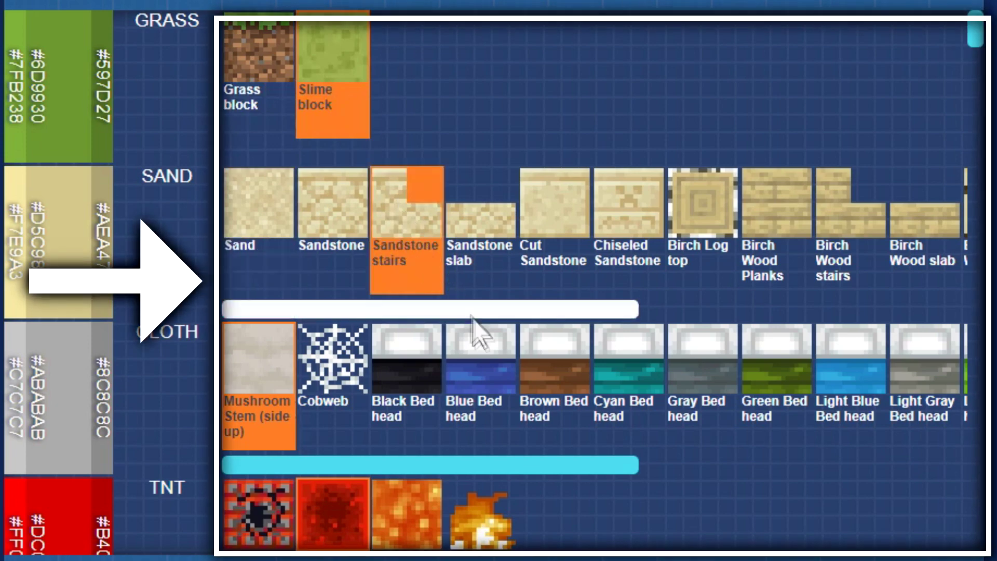
pyautogui.click(473, 439)
pyautogui.click(418, 502)
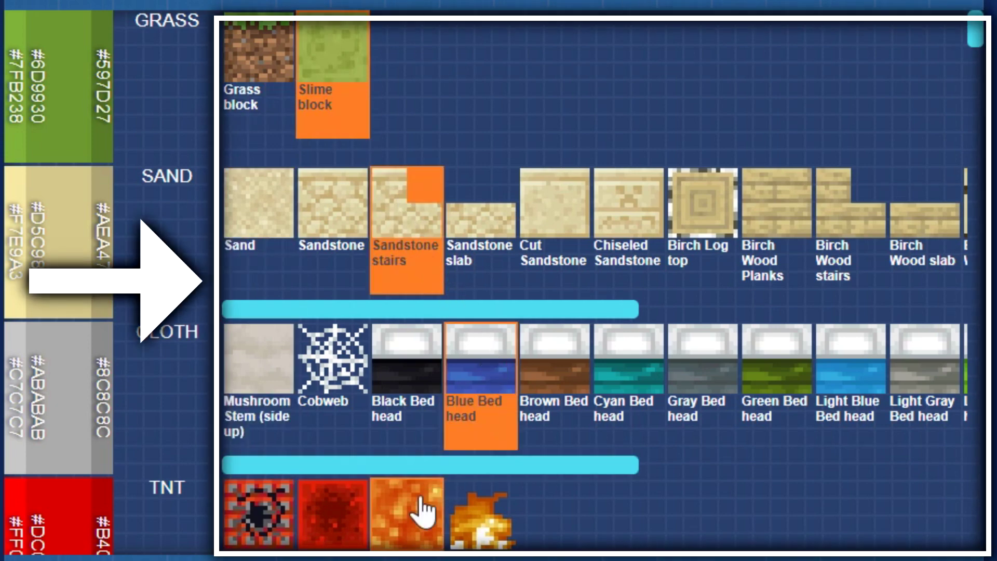
# Step: Try alternative blocks for colours further down the list and reset the whole block selection to defaults
pyautogui.scroll(-4, 418, 501)
pyautogui.click(356, 470)
pyautogui.scroll(-4, 312, 447)
pyautogui.click(278, 421)
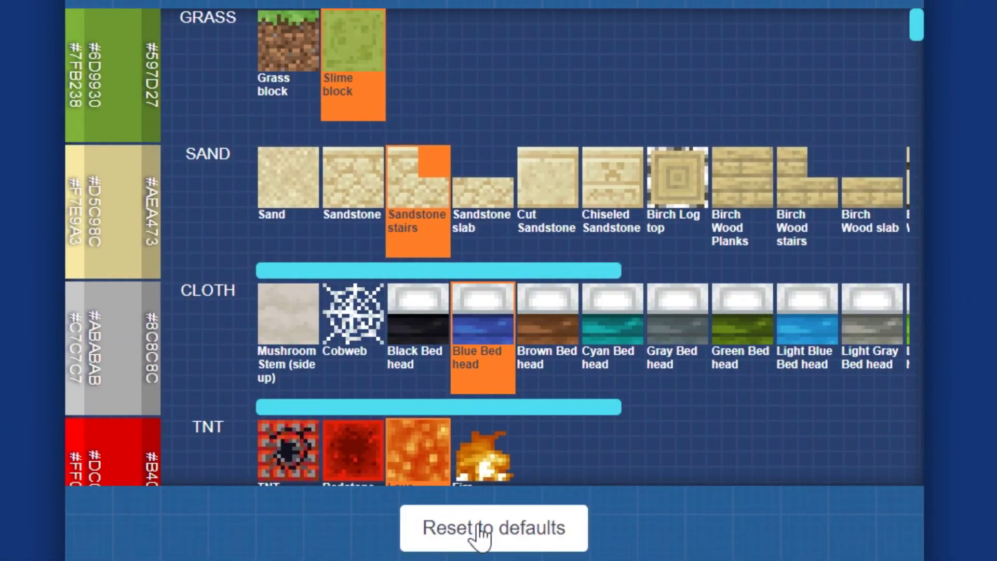
pyautogui.click(481, 535)
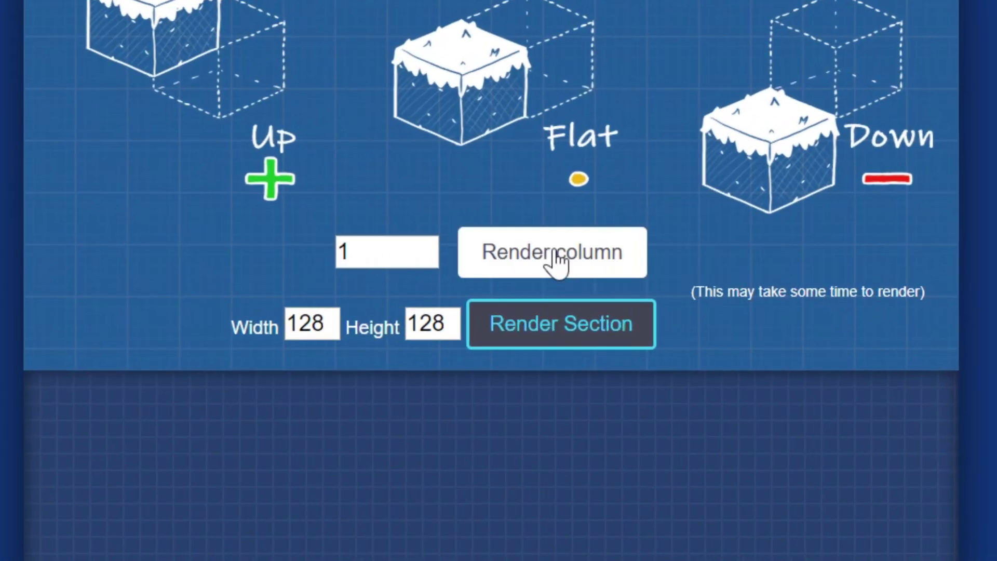
# Step: Render column 1 of the converted image
pyautogui.click(528, 240)
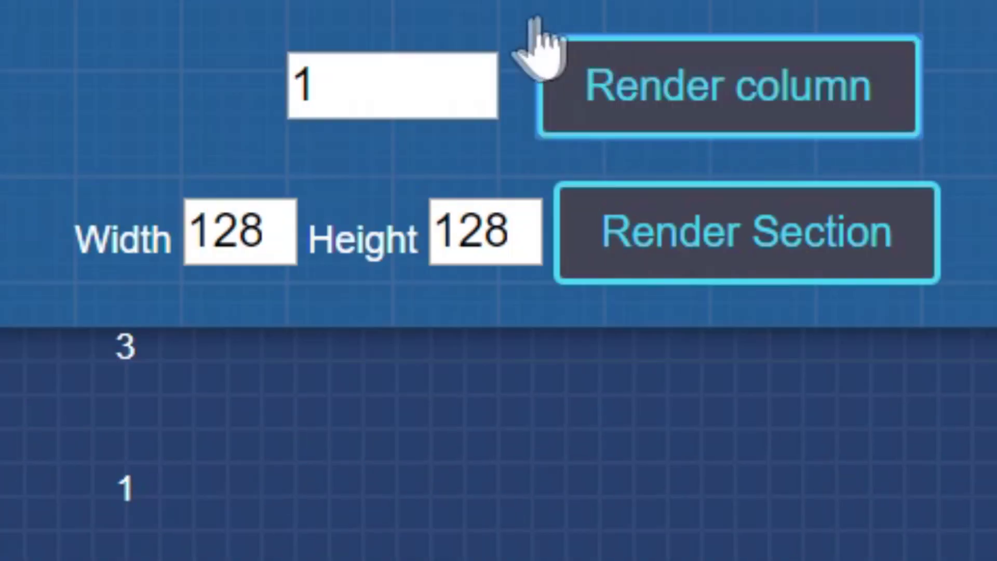
# Step: Raise the column number to 7 and bring it back down to 1
pyautogui.click(473, 71)
pyautogui.click(472, 71)
pyautogui.click(473, 71)
pyautogui.click(473, 72)
pyautogui.click(473, 72)
pyautogui.click(472, 72)
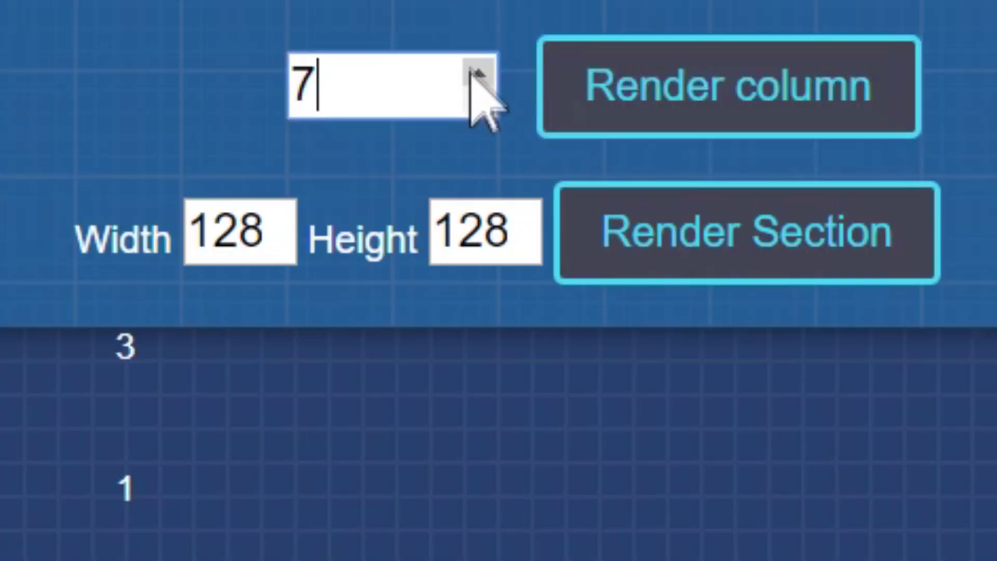
pyautogui.click(473, 99)
pyautogui.click(474, 98)
pyautogui.click(473, 98)
pyautogui.click(474, 99)
pyautogui.click(473, 98)
pyautogui.click(473, 98)
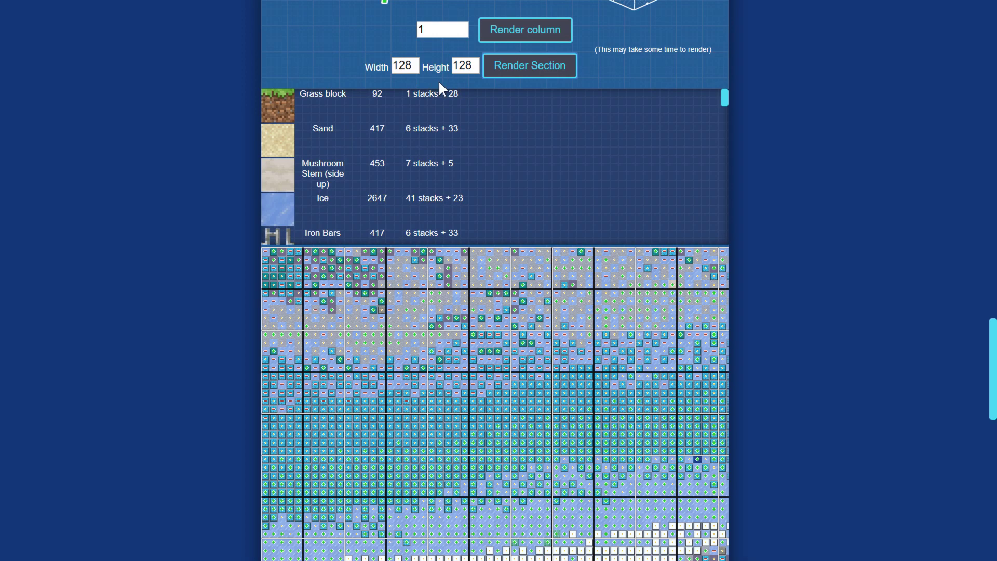
# Step: Render column 1 and the full 128 by 128 section to compare their required-block lists
pyautogui.click(493, 39)
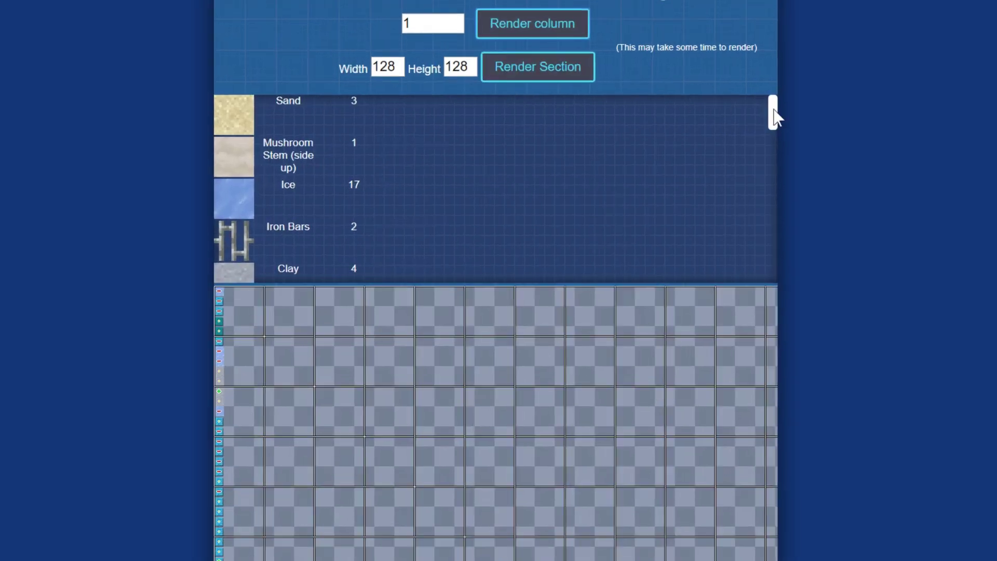
pyautogui.moveTo(725, 104); pyautogui.dragTo(724, 119)
pyautogui.moveTo(975, 169); pyautogui.dragTo(918, 137)
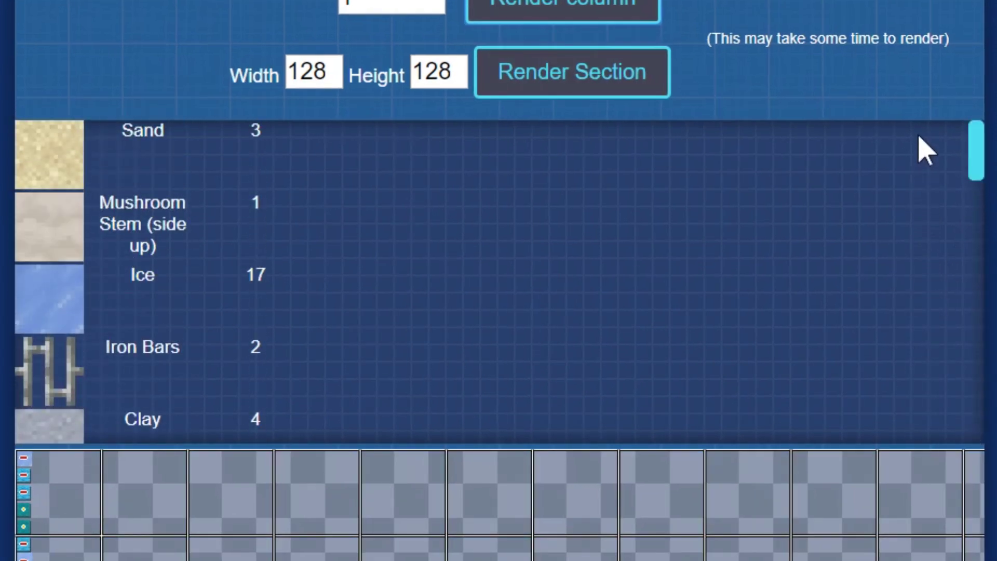
pyautogui.click(575, 77)
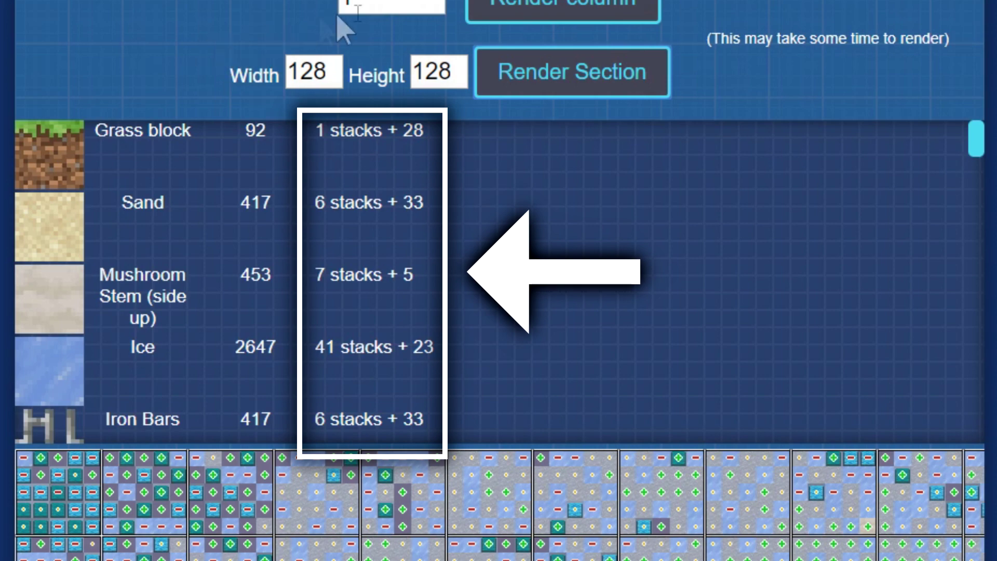
# Step: Render column 1 again and examine the block type, direction and height offset of blocks along its layout grid
pyautogui.click(546, 11)
pyautogui.scroll(-5, 834, 289)
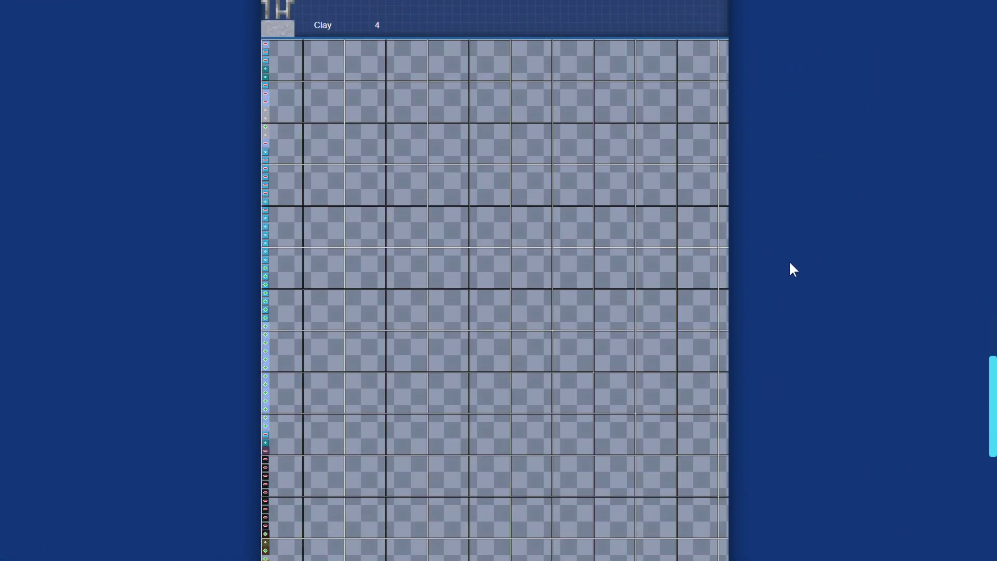
pyautogui.scroll(-5, 391, 264)
pyautogui.scroll(5, 391, 265)
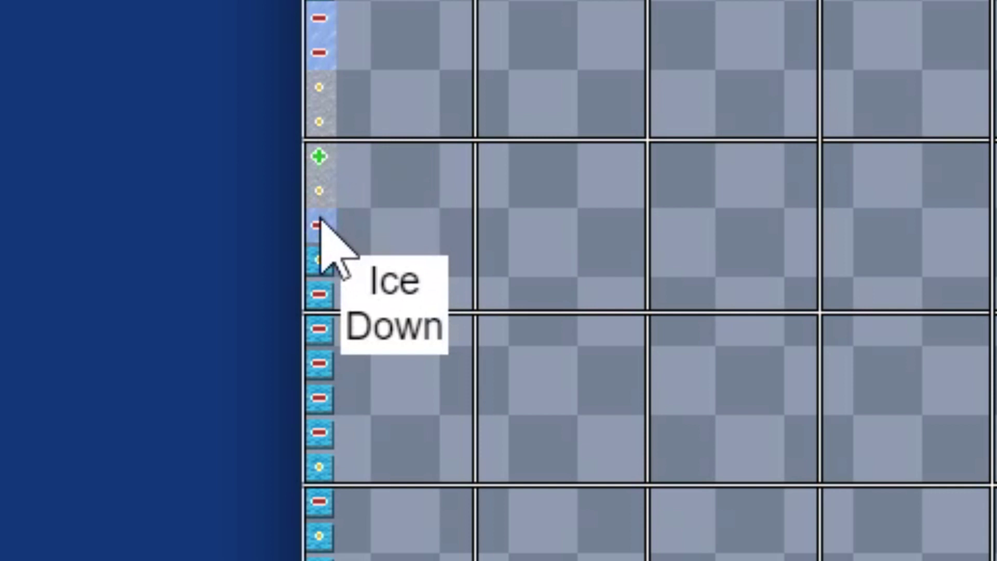
pyautogui.scroll(5, 419, 290)
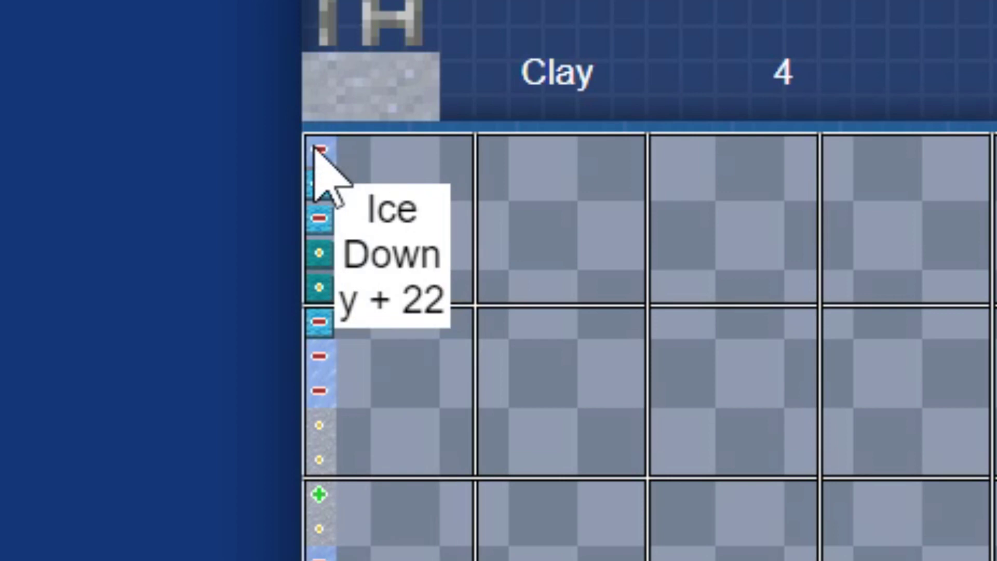
pyautogui.scroll(-5, 387, 159)
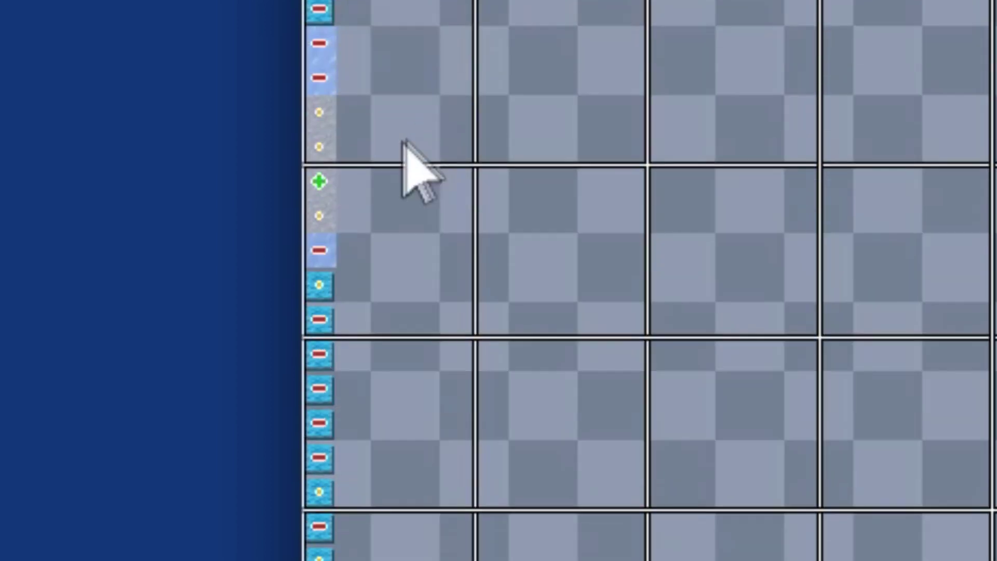